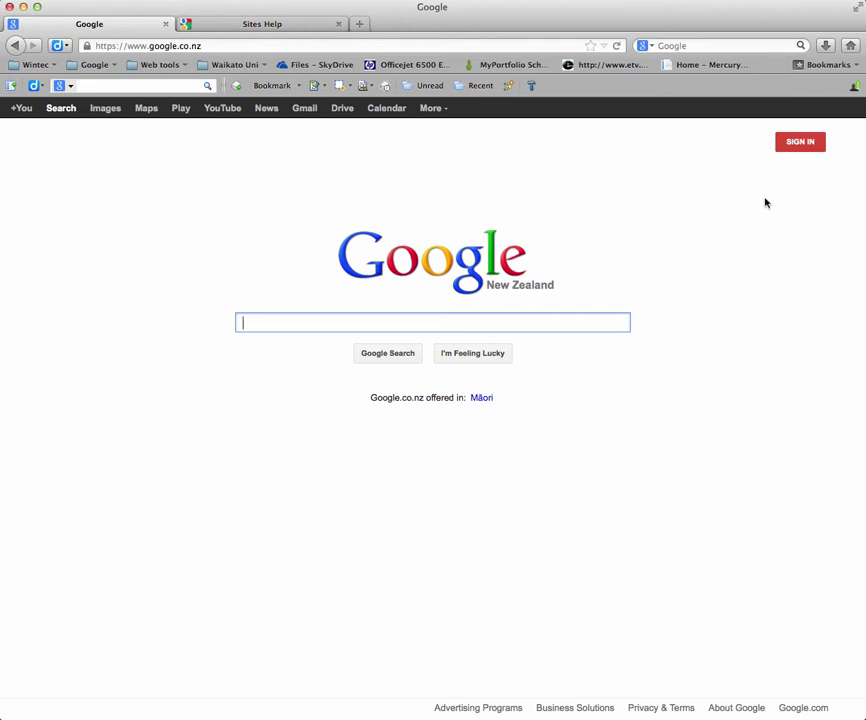
# Step: Sign in to Google using the saved account from the email autocomplete list
pyautogui.click(798, 143)
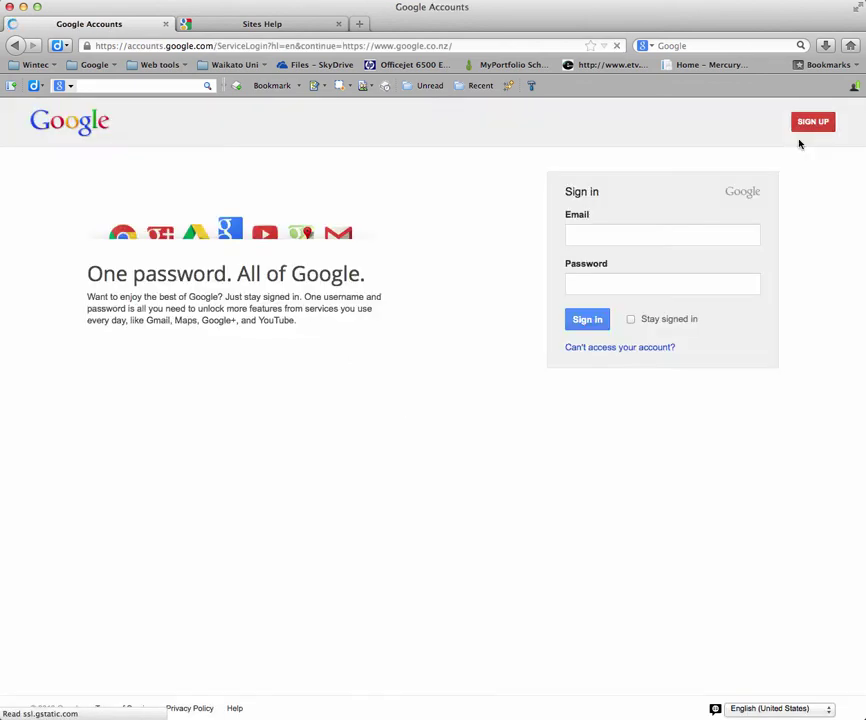
pyautogui.click(584, 236)
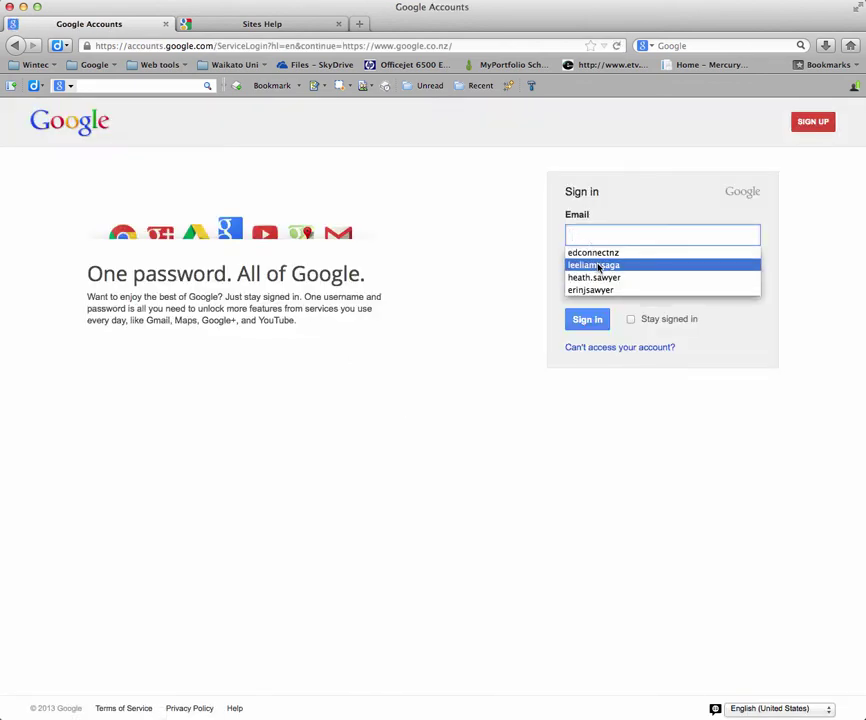
pyautogui.click(594, 277)
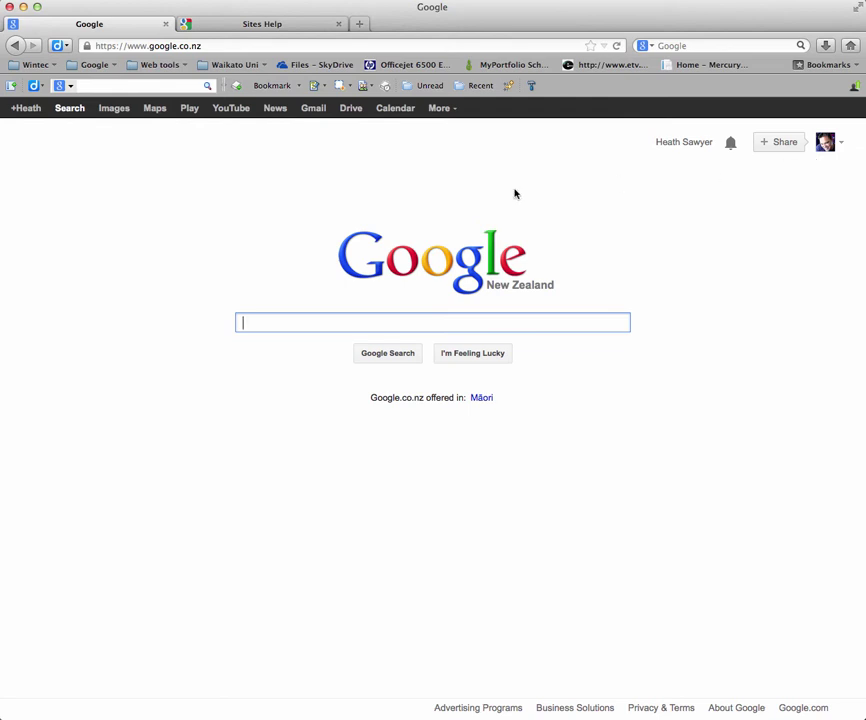
# Step: Go to sites.google.com to reach the Google Sites start page
pyautogui.moveTo(213, 44); pyautogui.dragTo(90, 38)
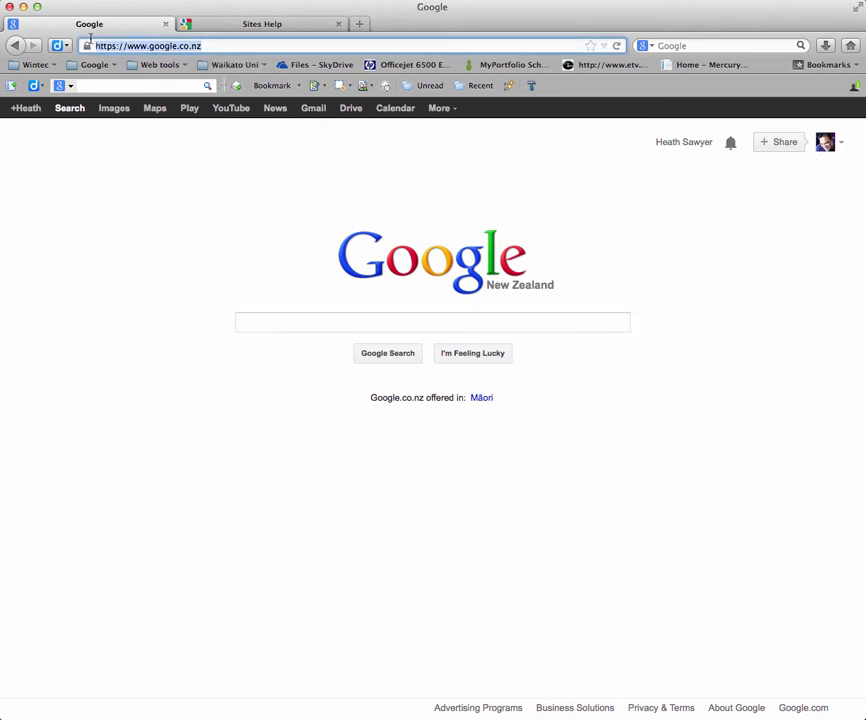
pyautogui.write('sites.google.com')
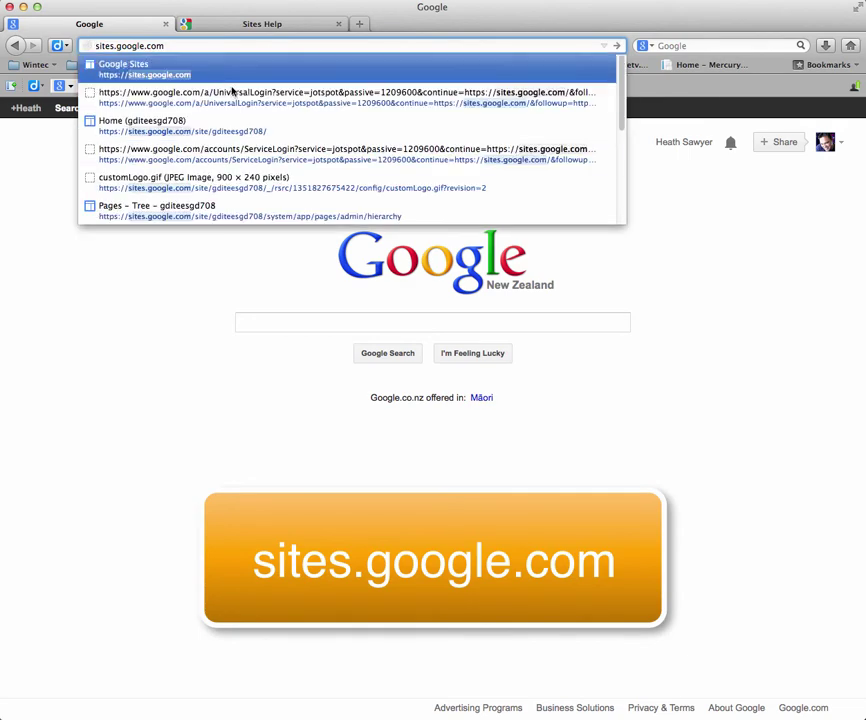
pyautogui.click(209, 75)
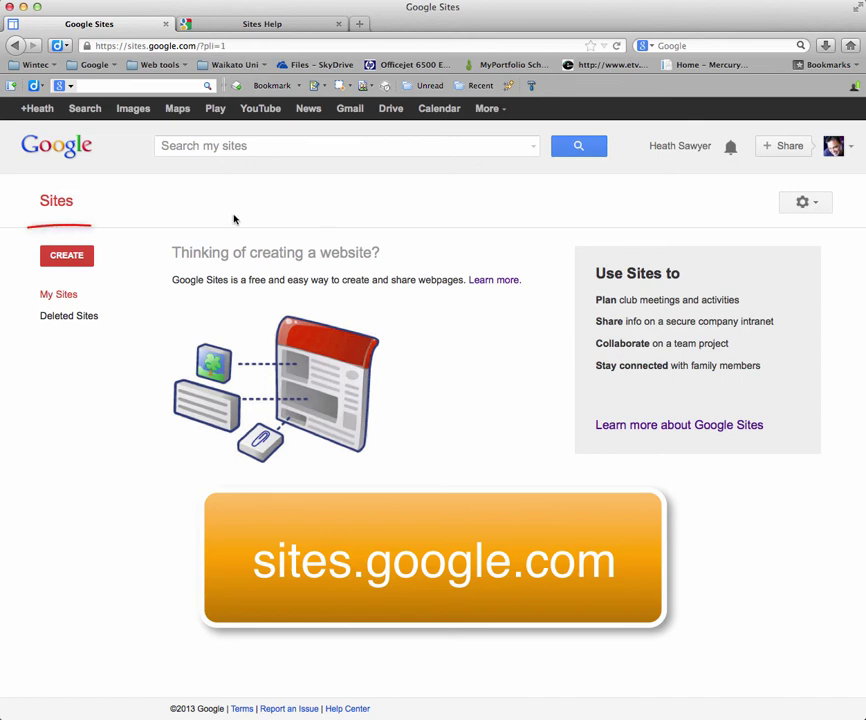
# Step: Start a new site named 'ESGD708 Sandpit' with the Iceberg theme
pyautogui.click(67, 256)
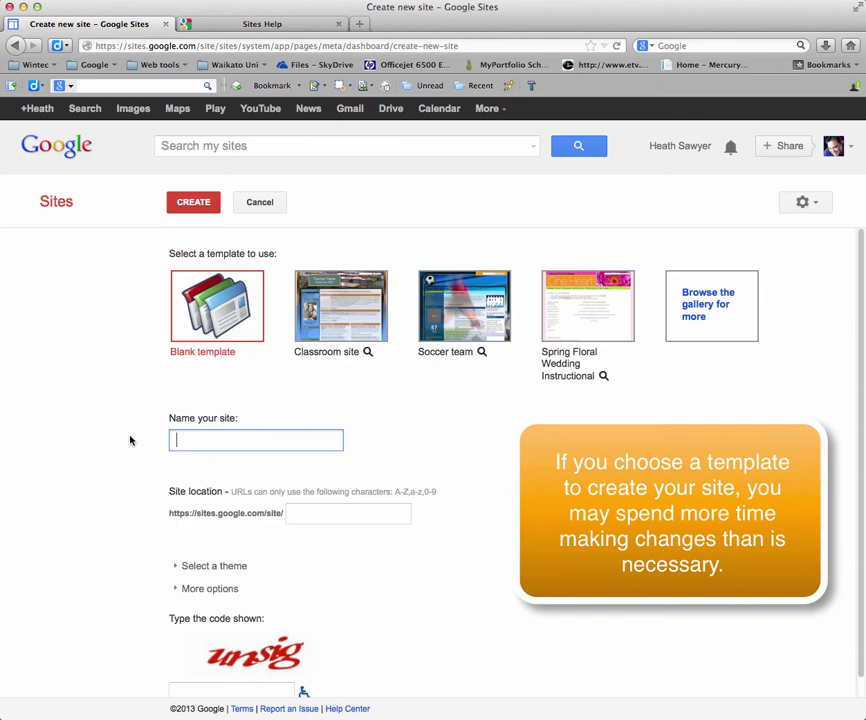
pyautogui.write('ESGD708 Sandpit')
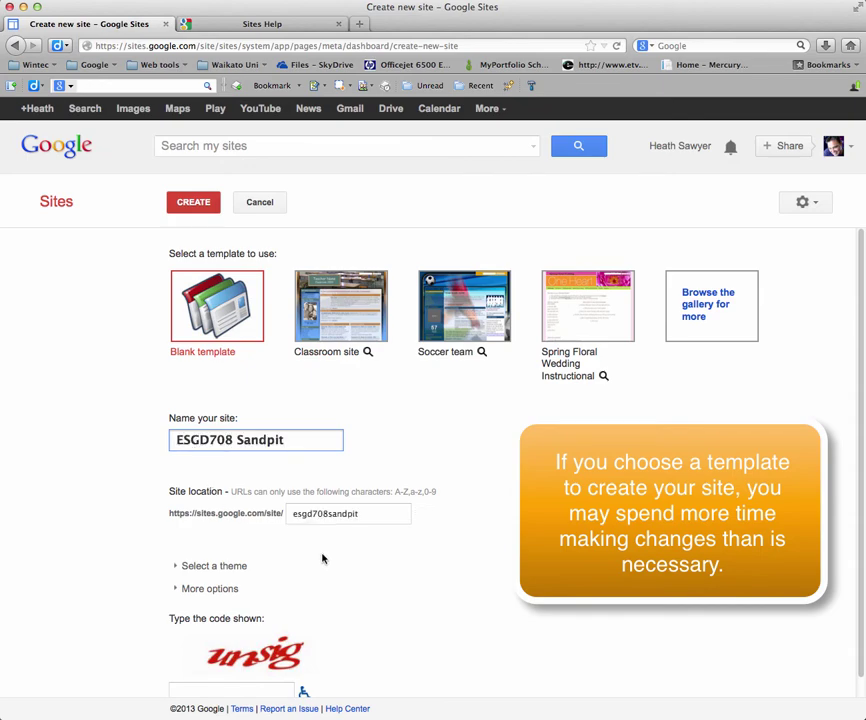
pyautogui.scroll(-1, 234, 564)
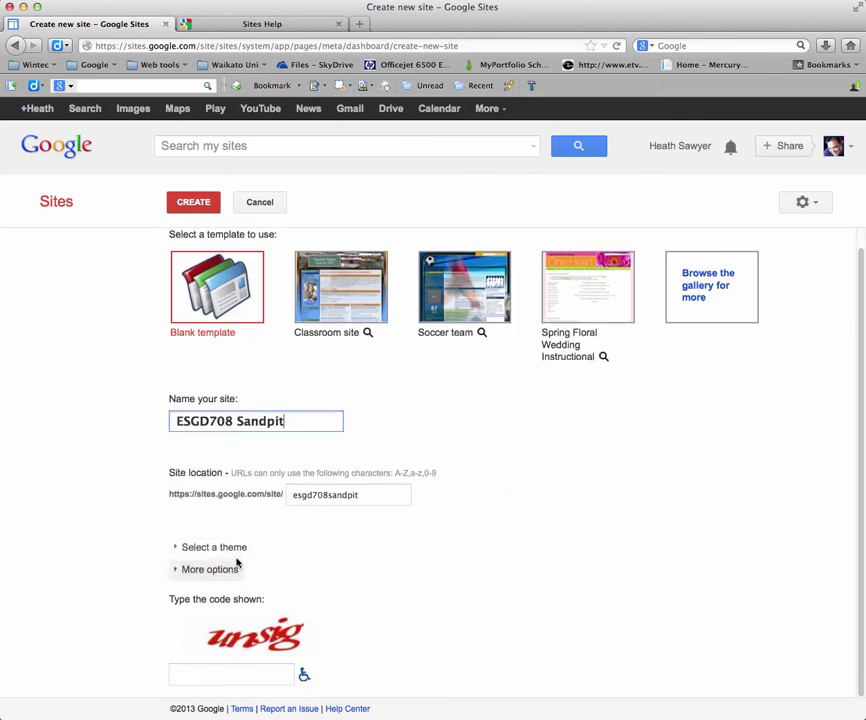
pyautogui.click(179, 548)
pyautogui.scroll(-5, 460, 500)
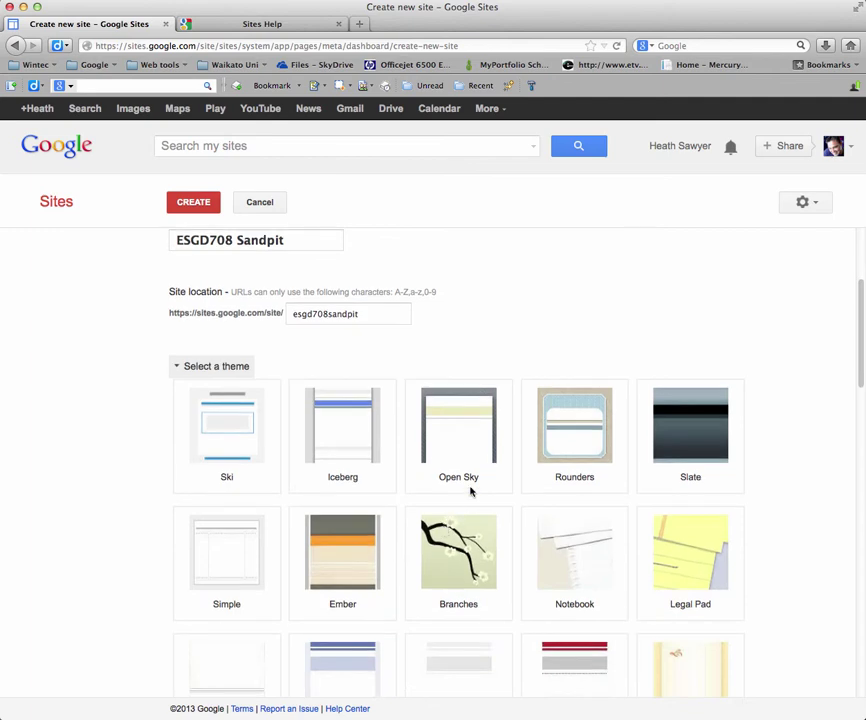
pyautogui.scroll(-2, 483, 462)
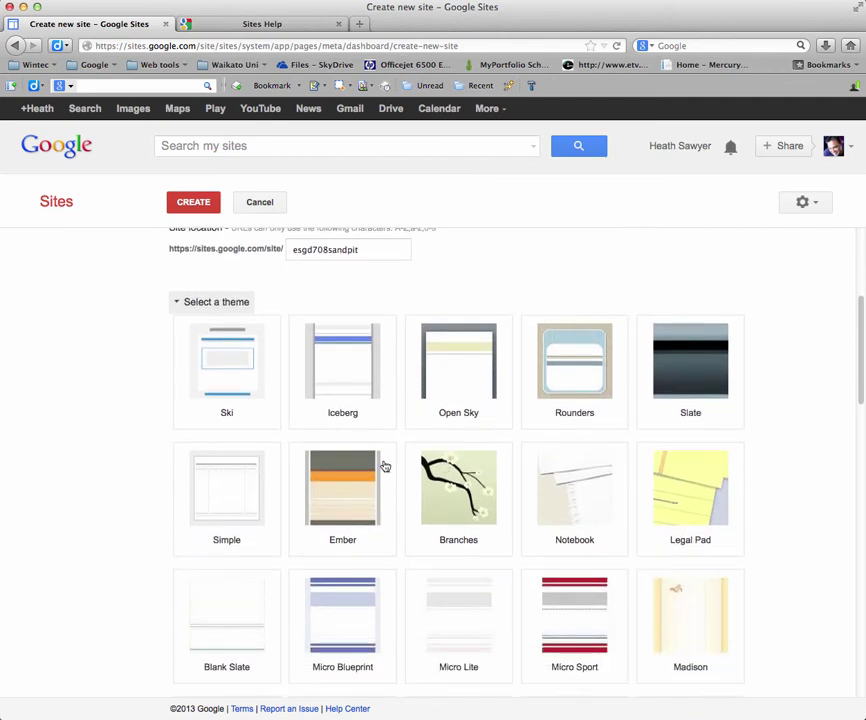
pyautogui.scroll(-2, 382, 465)
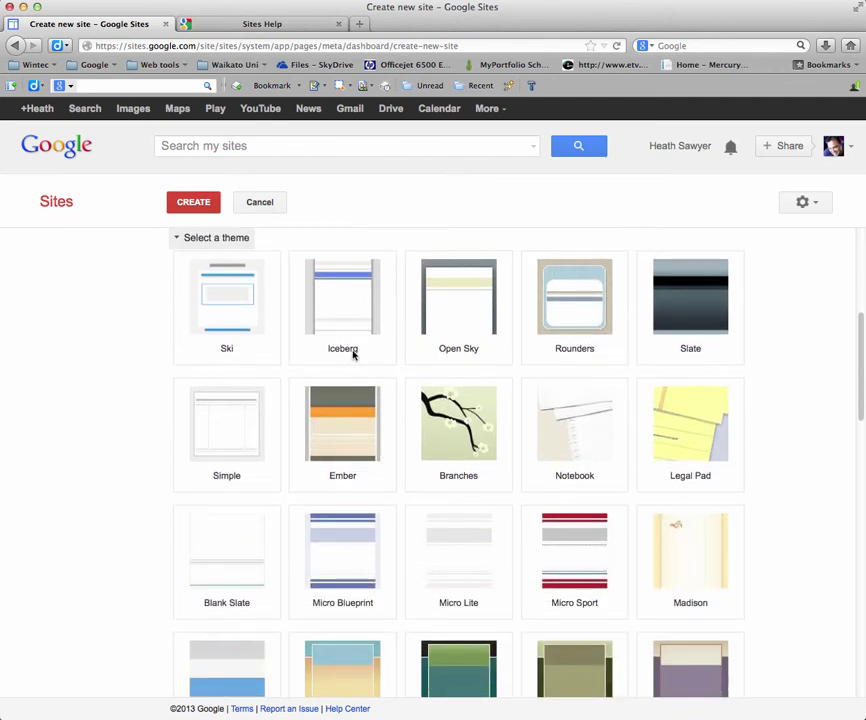
pyautogui.click(338, 315)
# Step: Add the description 'Test site', enter the verification code, and create the site
pyautogui.scroll(-10, 557, 597)
pyautogui.click(176, 571)
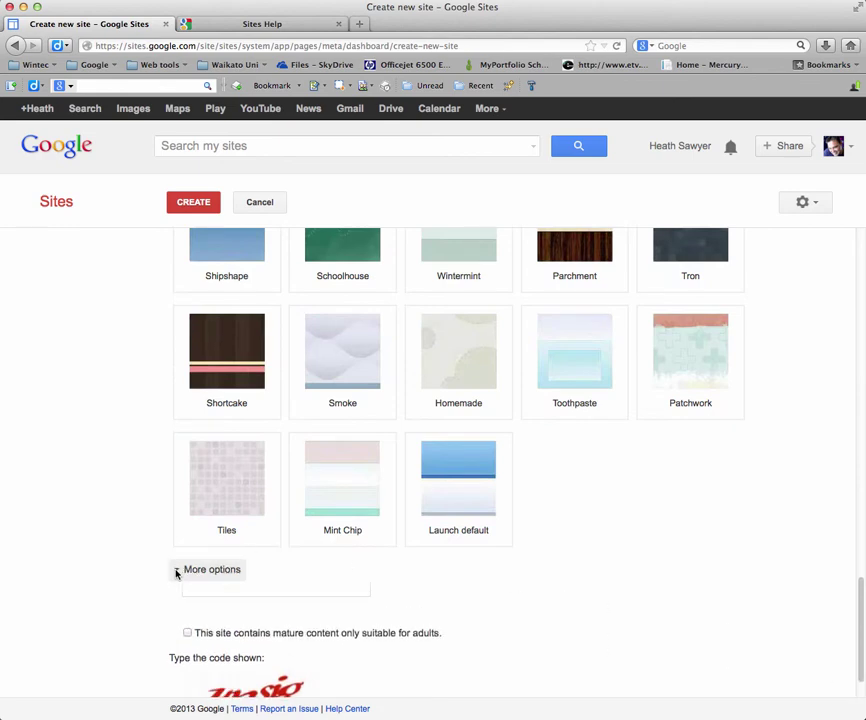
pyautogui.scroll(-3, 550, 595)
pyautogui.click(196, 528)
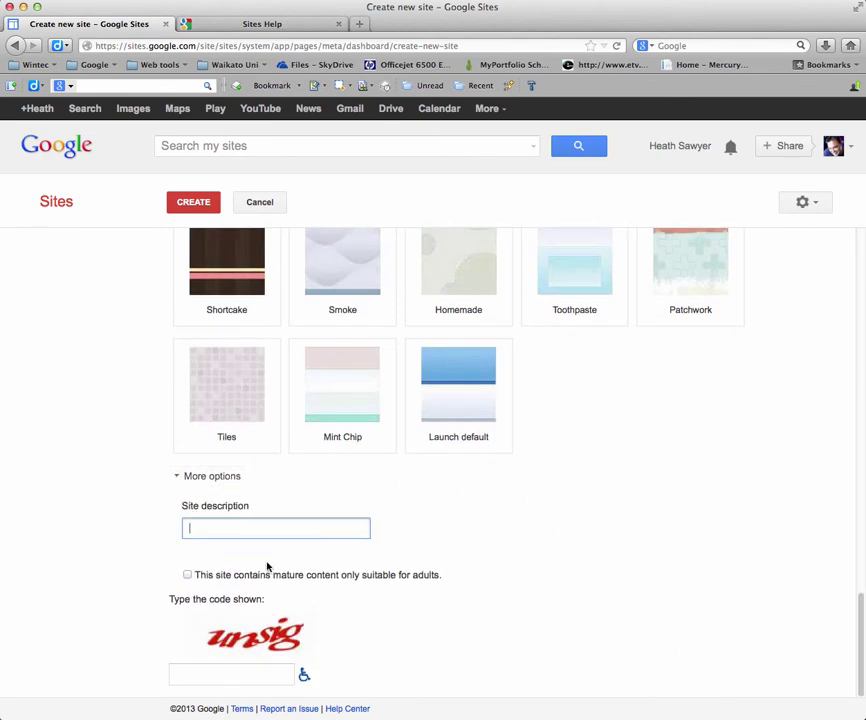
pyautogui.write('Test site')
pyautogui.click(221, 675)
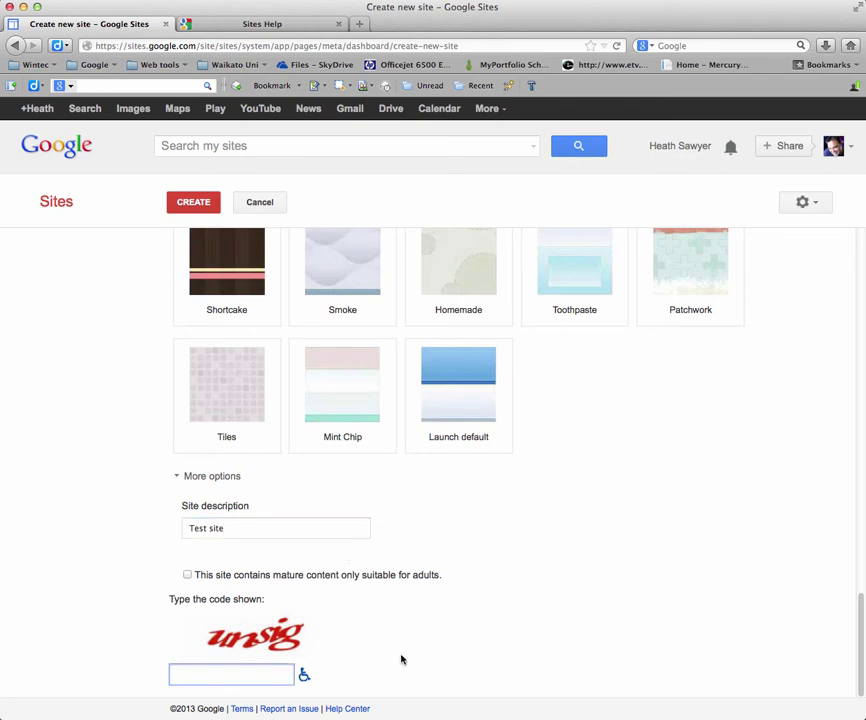
pyautogui.write('unsig')
pyautogui.click(190, 201)
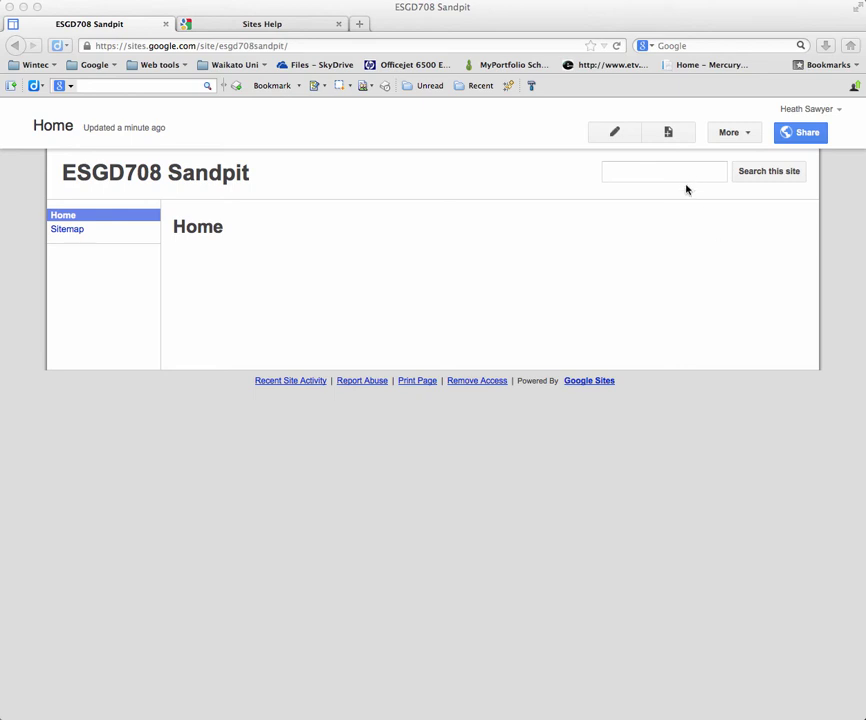
# Step: Add a top-level page 'My Journal' using the Announcements template
pyautogui.click(668, 133)
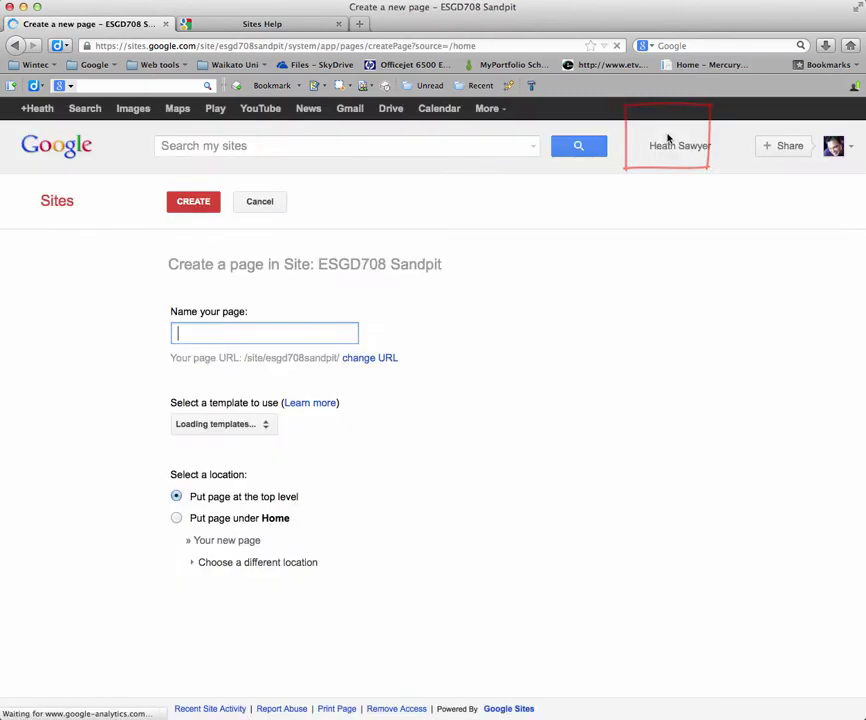
pyautogui.write('My Journal')
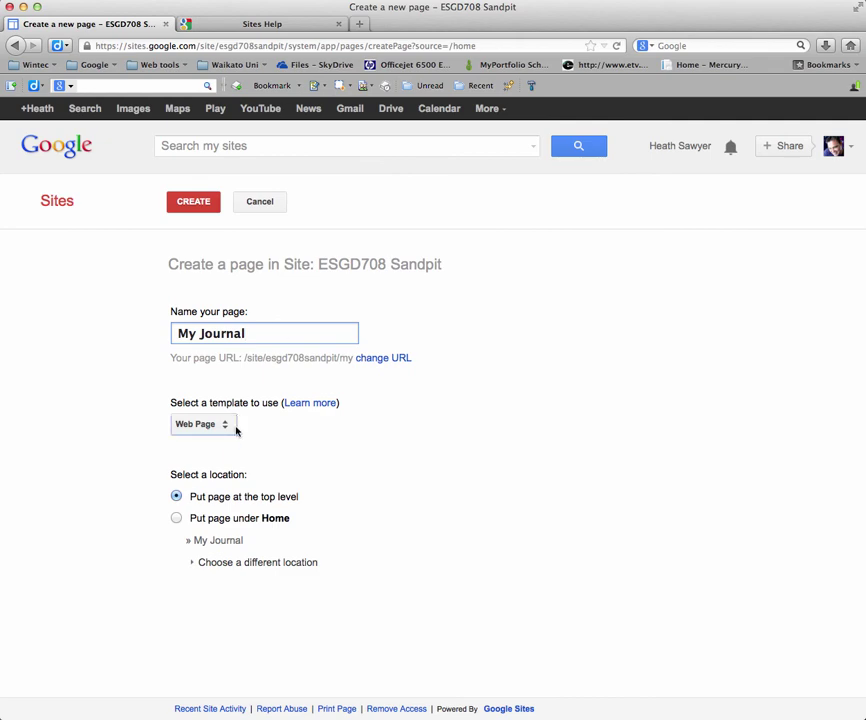
pyautogui.click(226, 430)
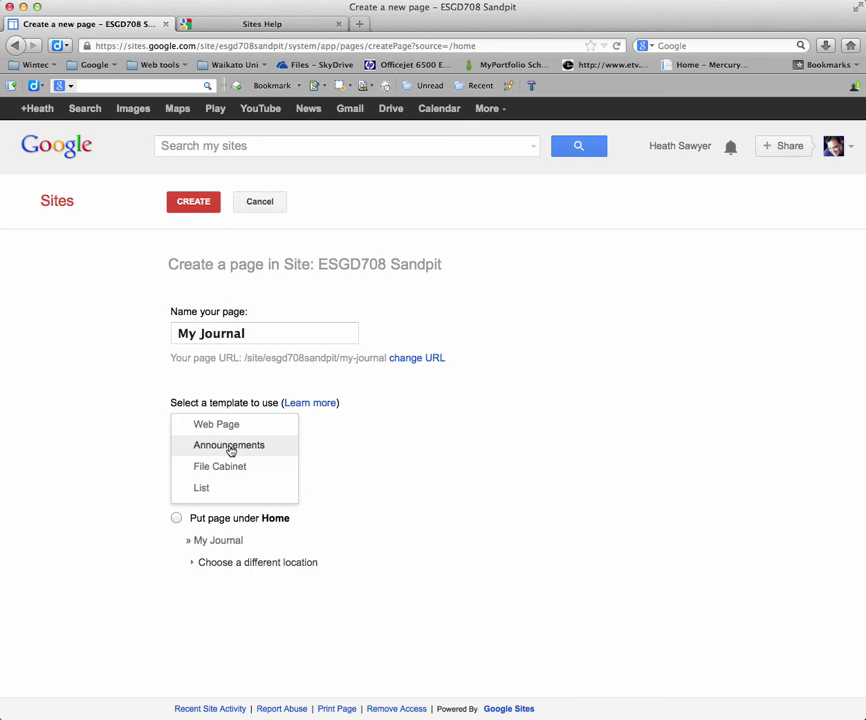
pyautogui.click(230, 448)
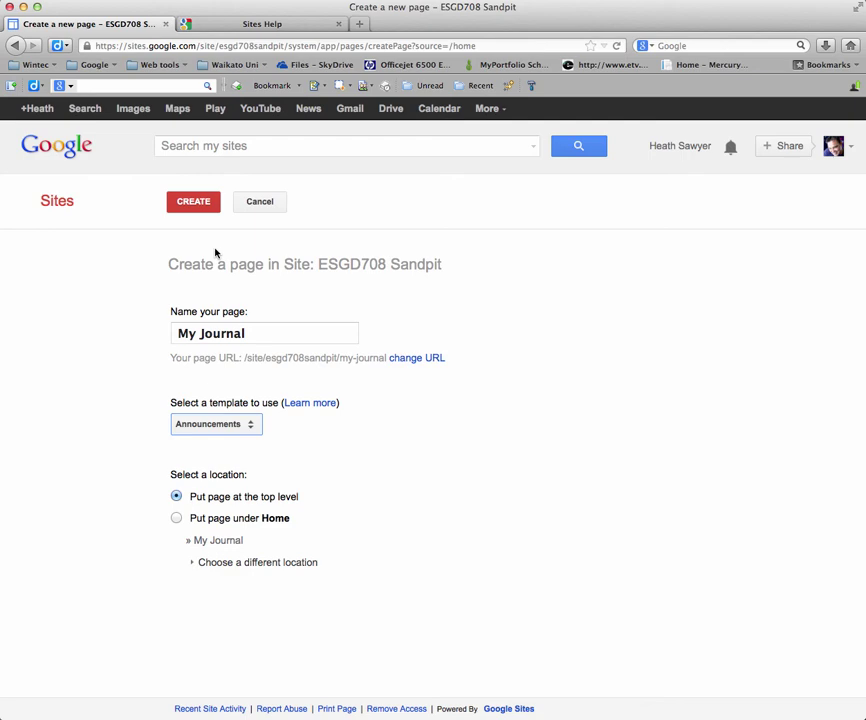
pyautogui.click(195, 202)
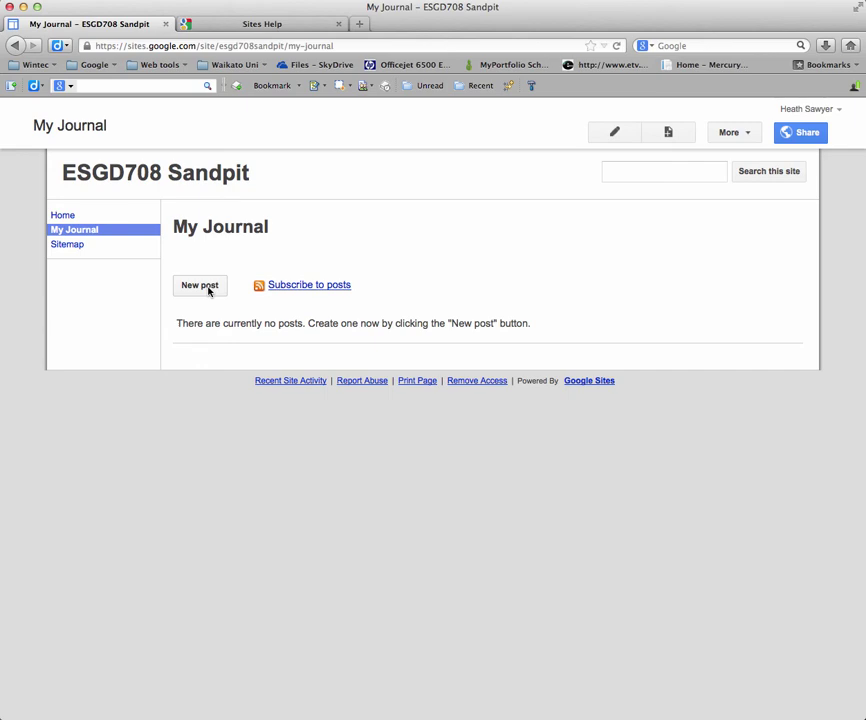
# Step: Start a new My Journal post and save it empty as an Untitled Post draft
pyautogui.click(200, 286)
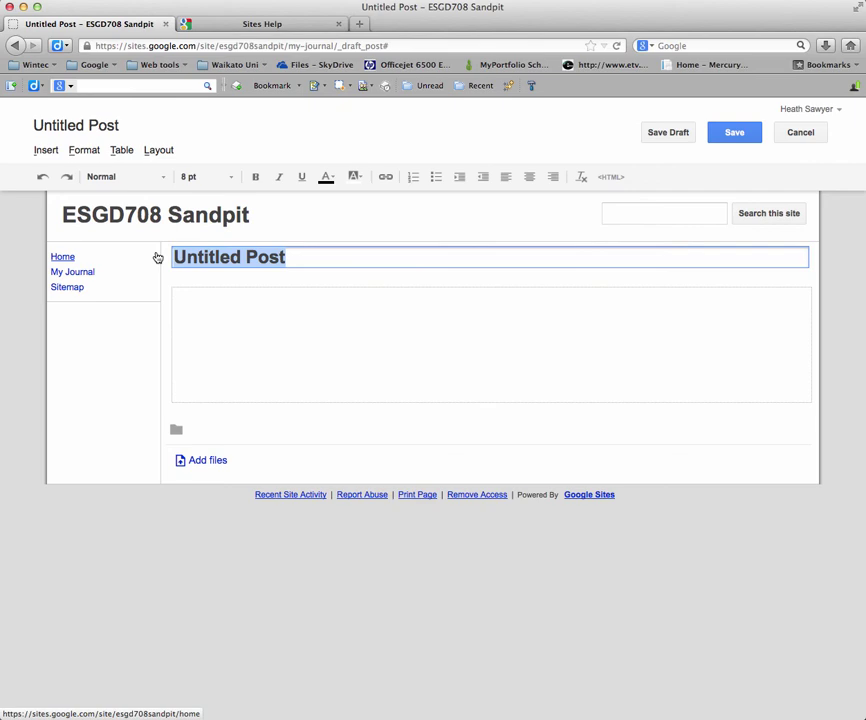
pyautogui.click(200, 306)
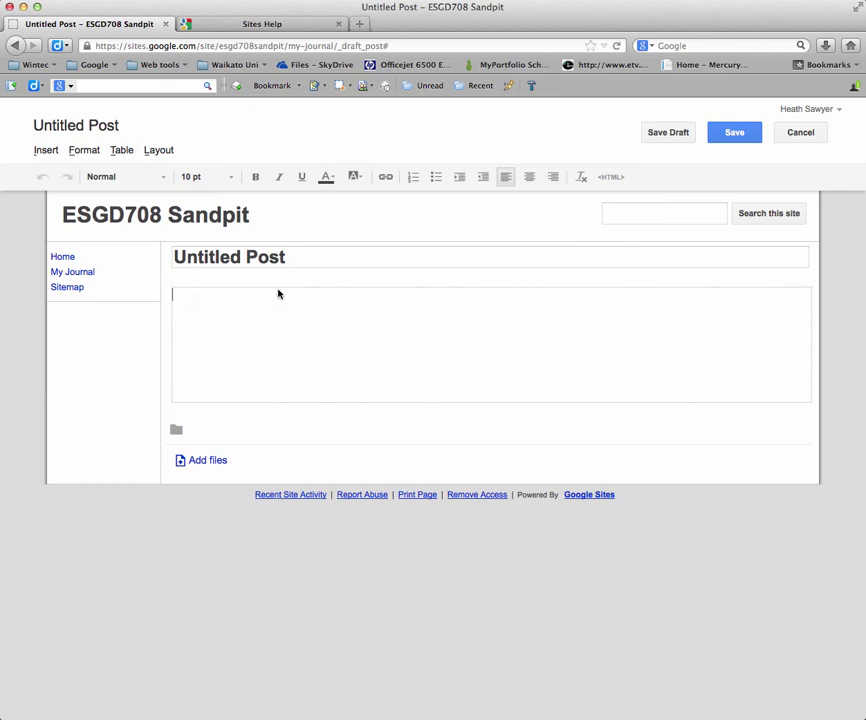
pyautogui.click(736, 134)
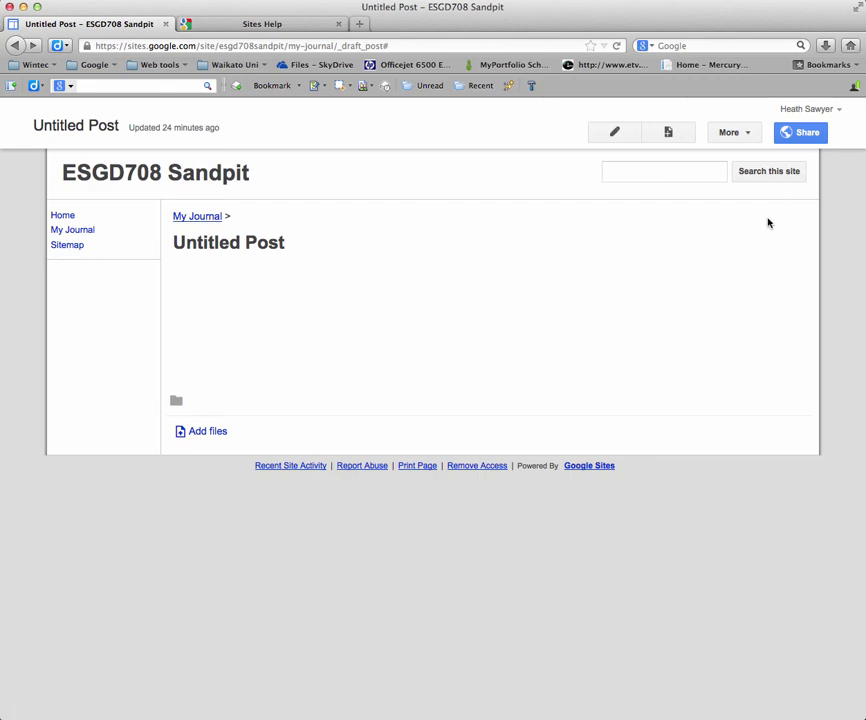
# Step: From the site's Share settings, send the site link via Gmail
pyautogui.click(796, 135)
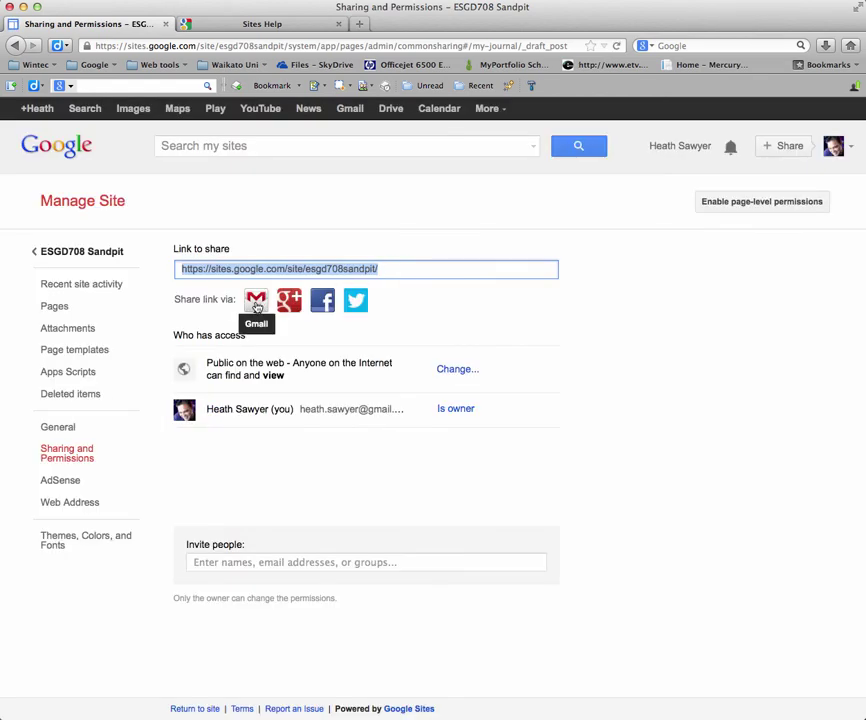
pyautogui.click(256, 303)
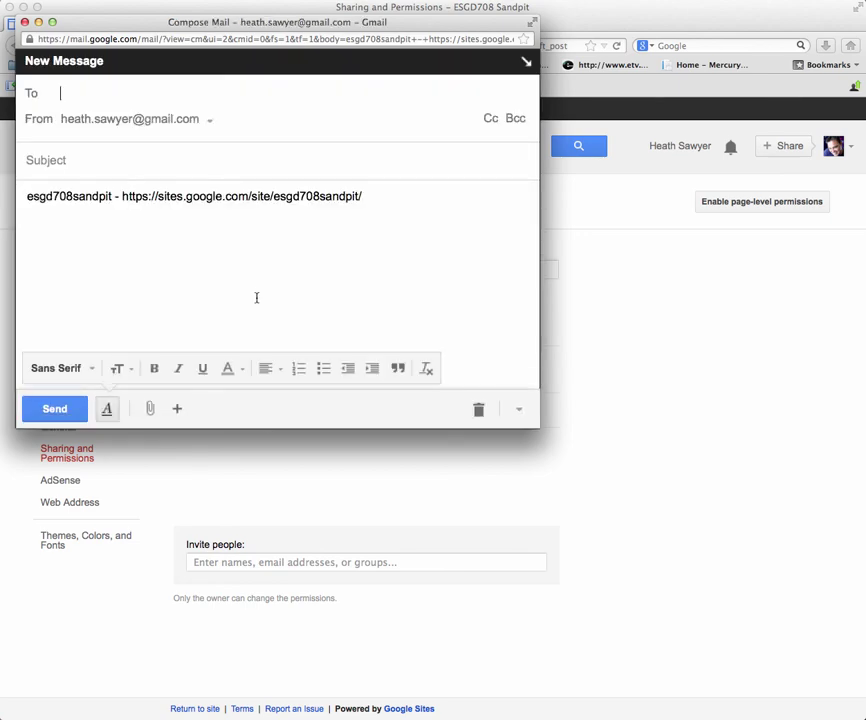
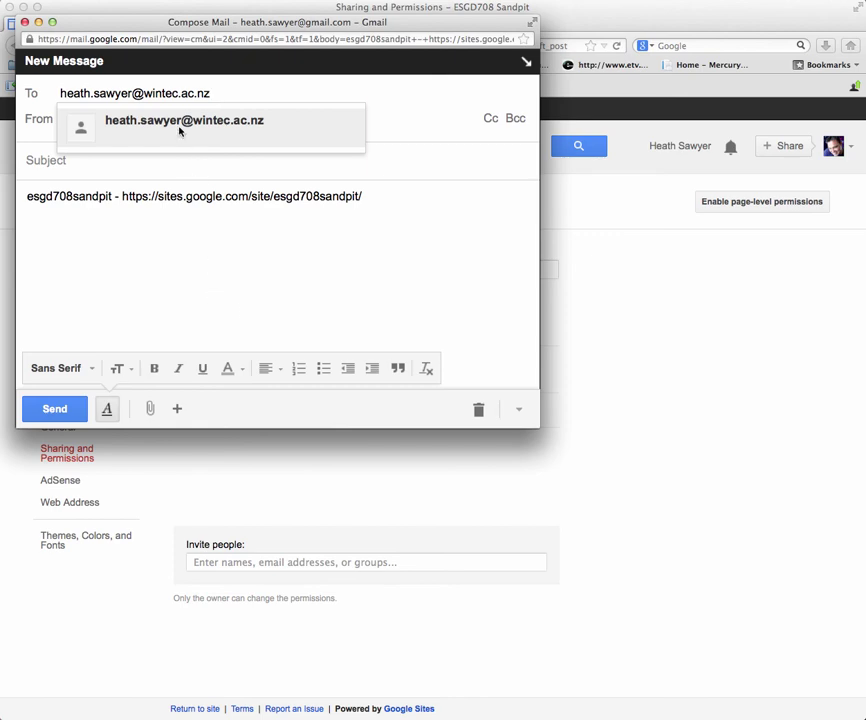
# Step: Address the link e-mail to the recipient's work address, use their name as subject, and send
pyautogui.click(178, 128)
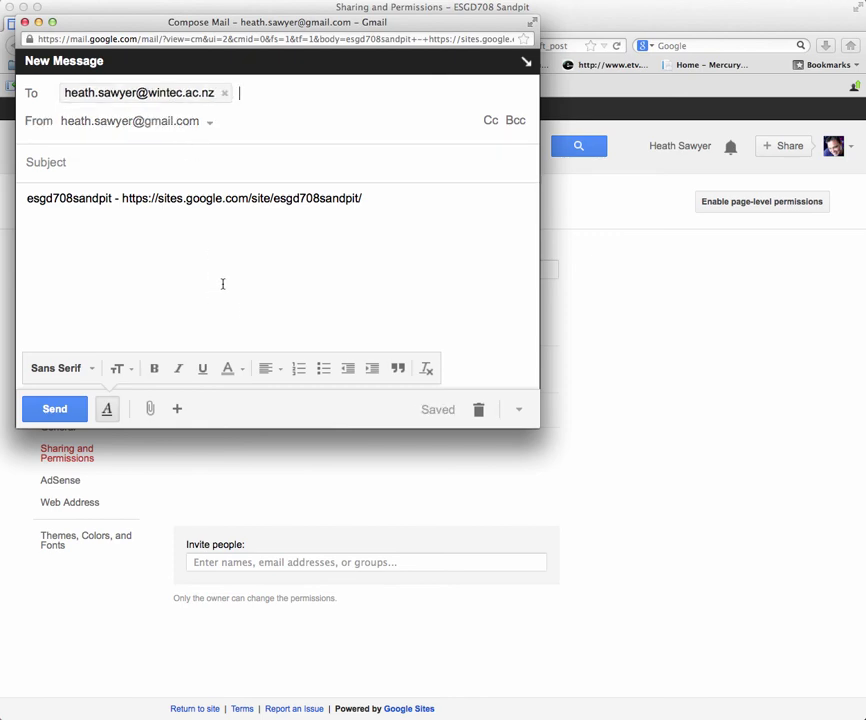
pyautogui.click(86, 162)
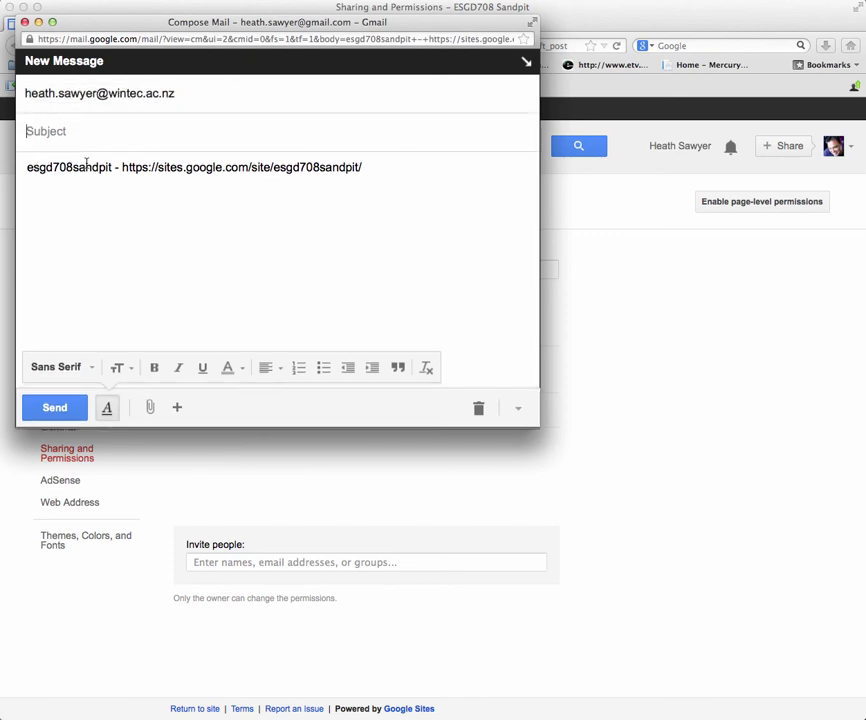
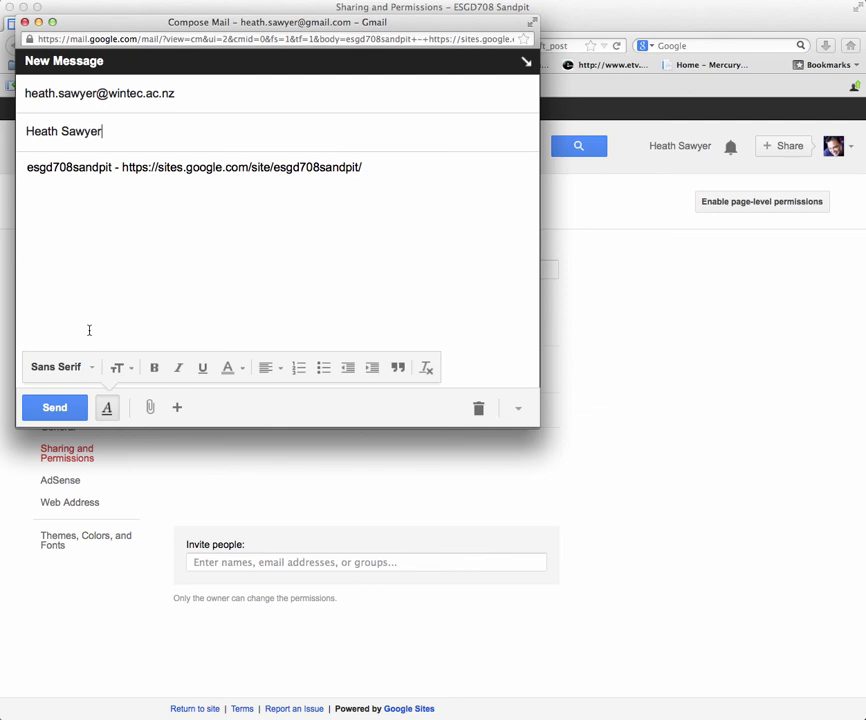
pyautogui.click(55, 408)
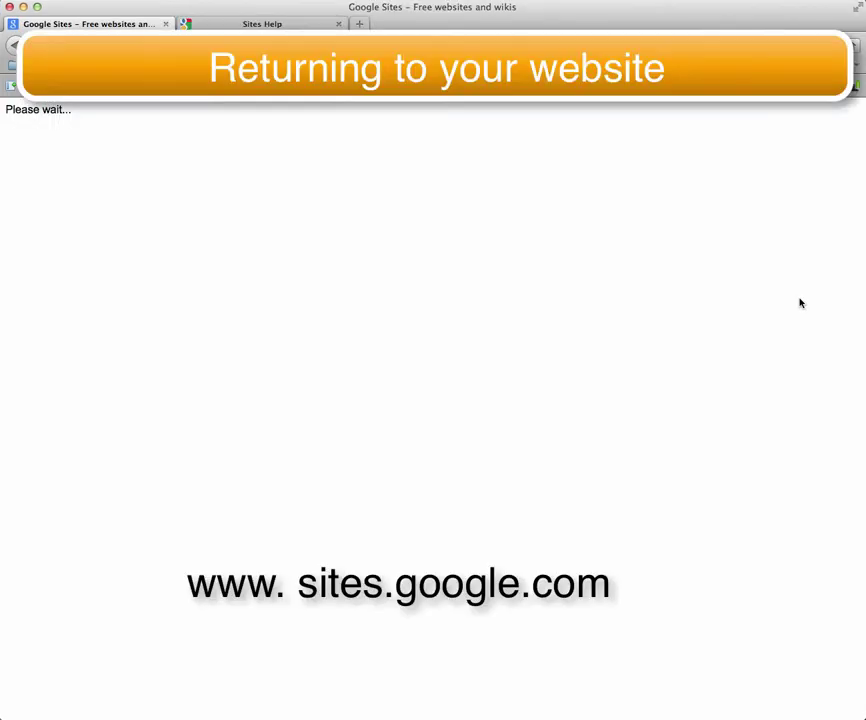
# Step: Sign back in with the saved account from the email autofill list
pyautogui.click(584, 235)
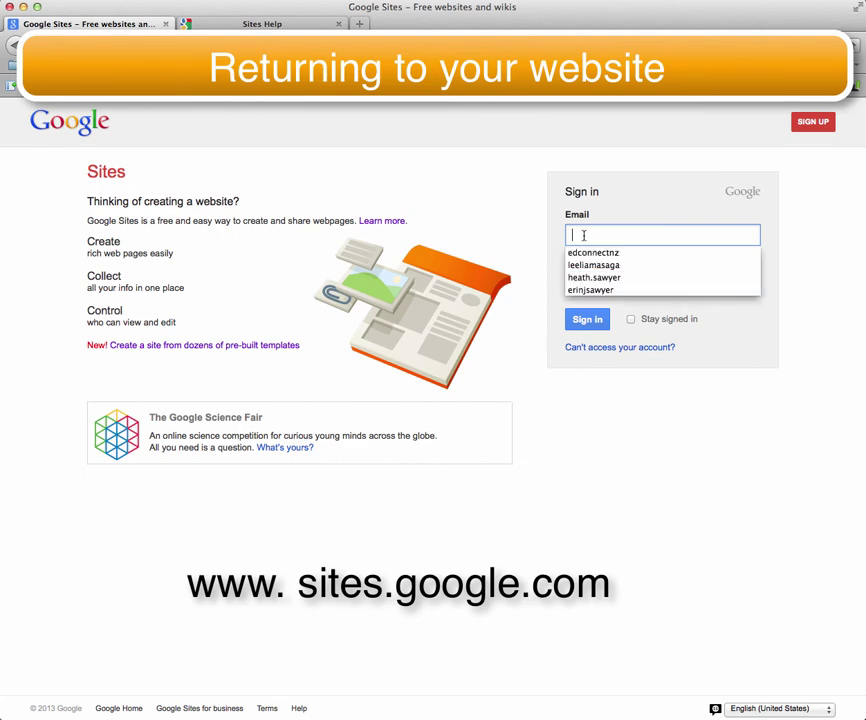
pyautogui.click(591, 275)
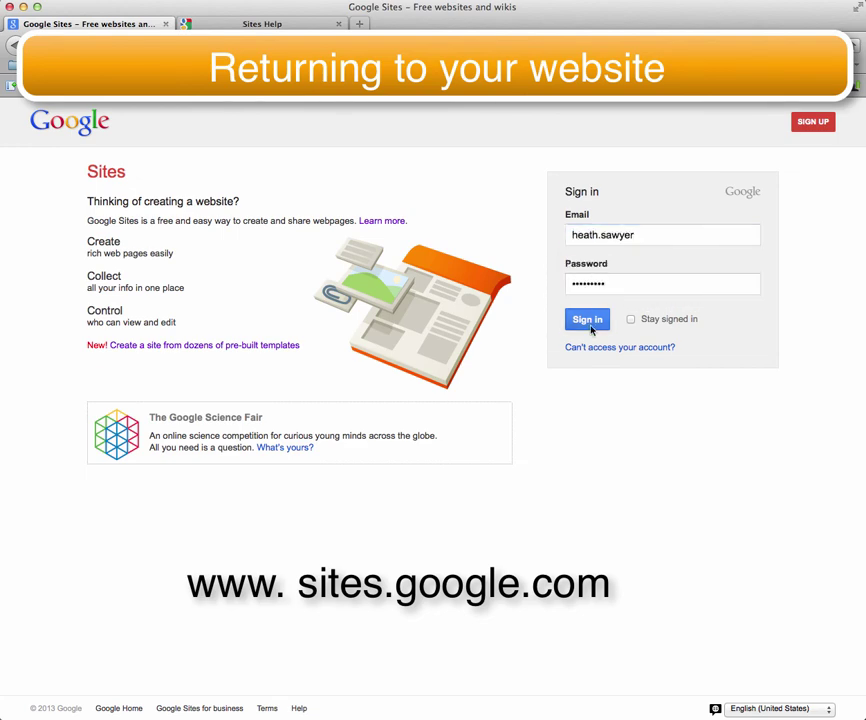
pyautogui.click(589, 326)
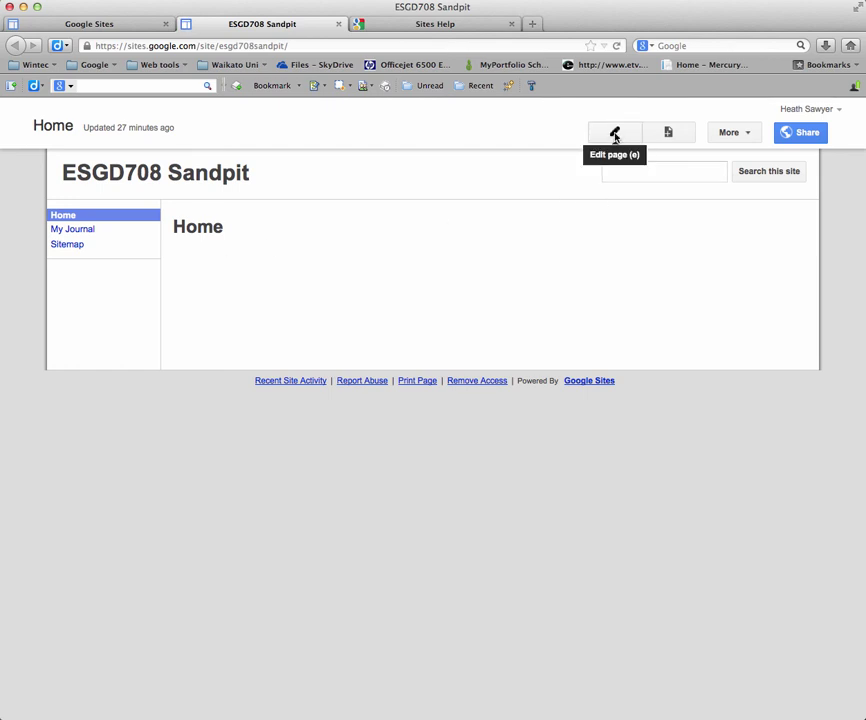
# Step: Check My Journal for the draft, then return Home and switch it to edit mode
pyautogui.click(81, 232)
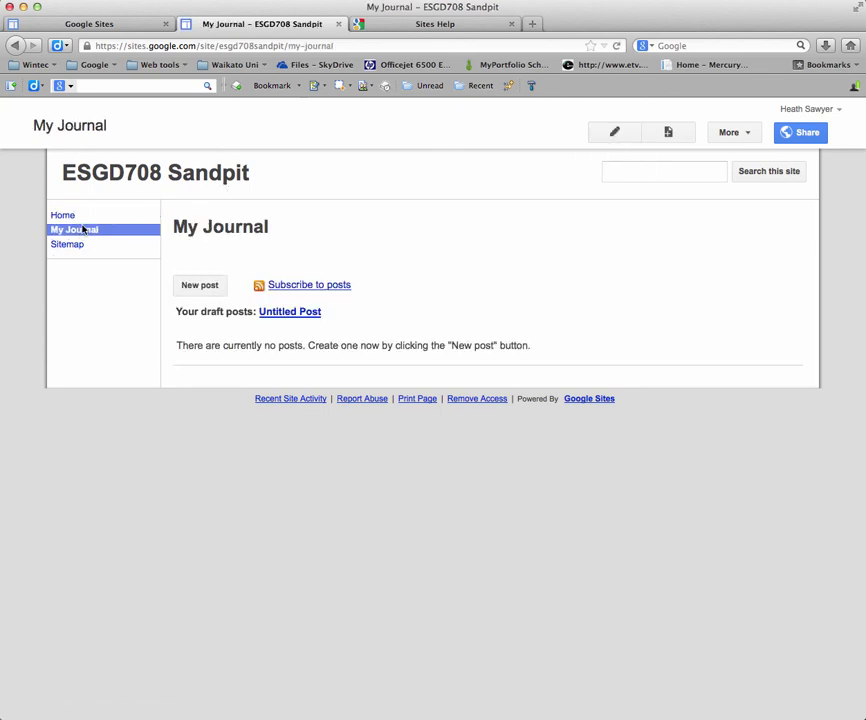
pyautogui.click(66, 216)
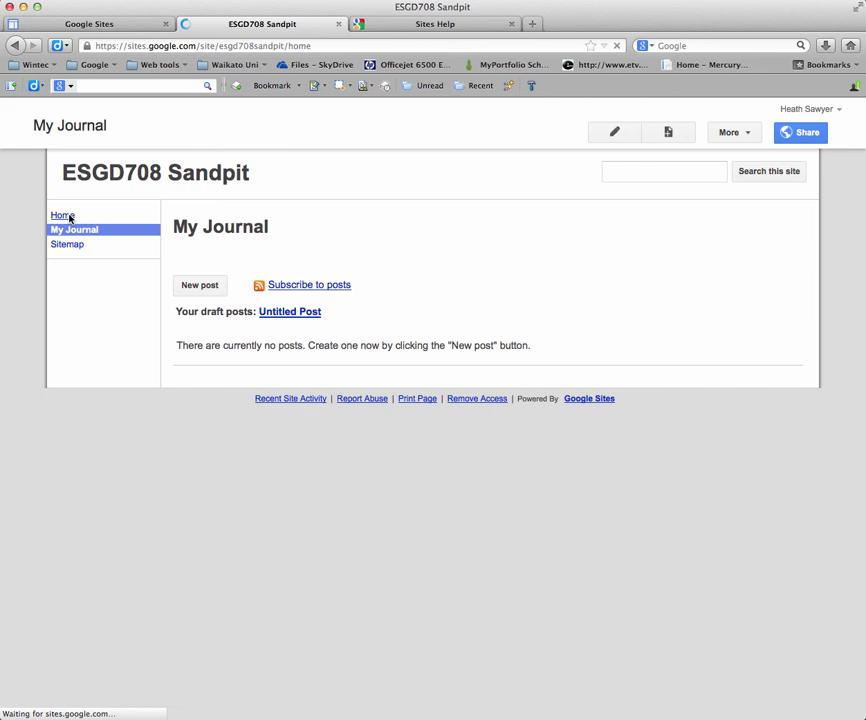
pyautogui.click(613, 136)
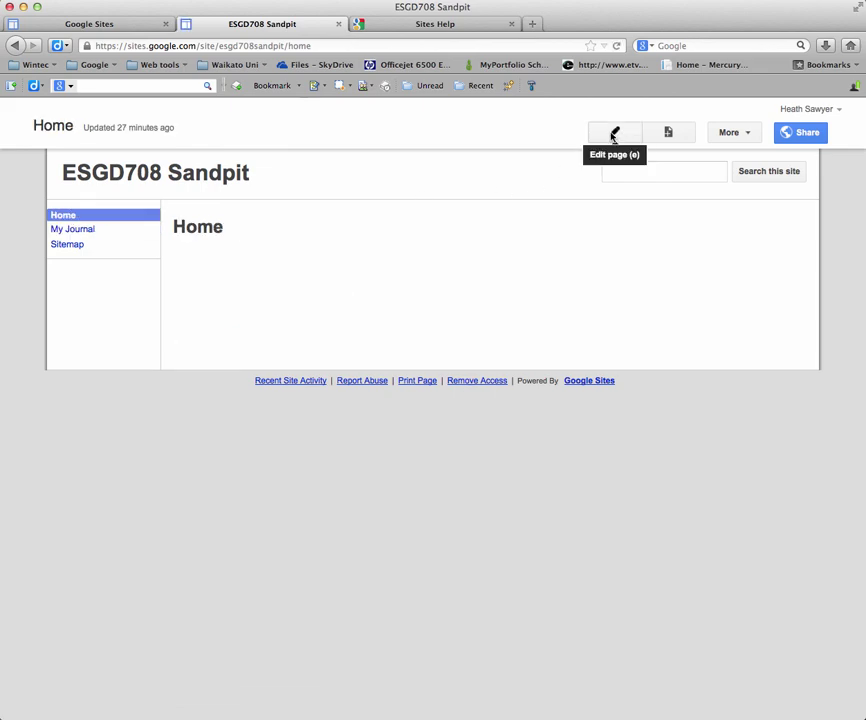